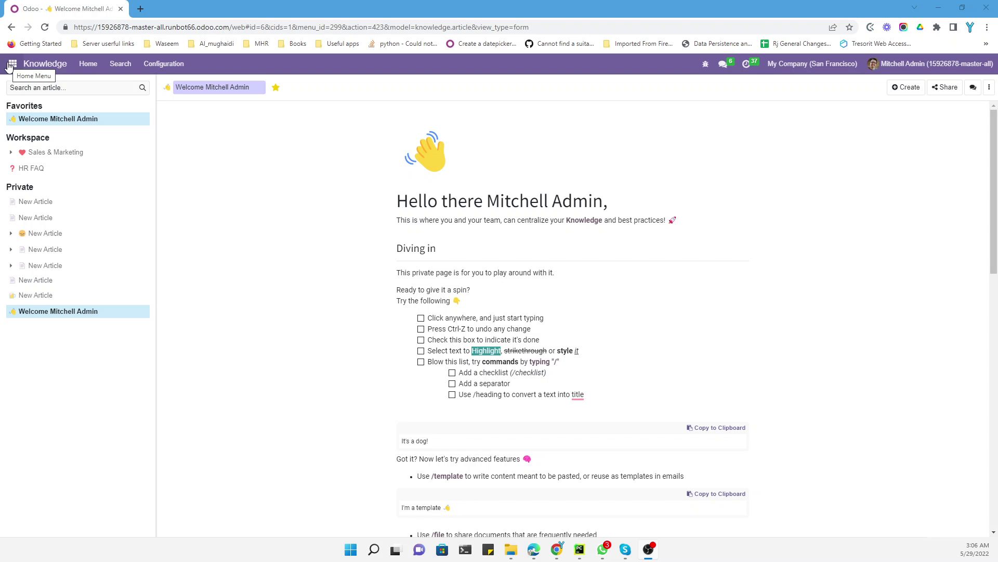
Step: Look over the apps list, then select and deselect the Welcome article's greeting heading
{"action": "left_click", "coordinate": [8, 66]}
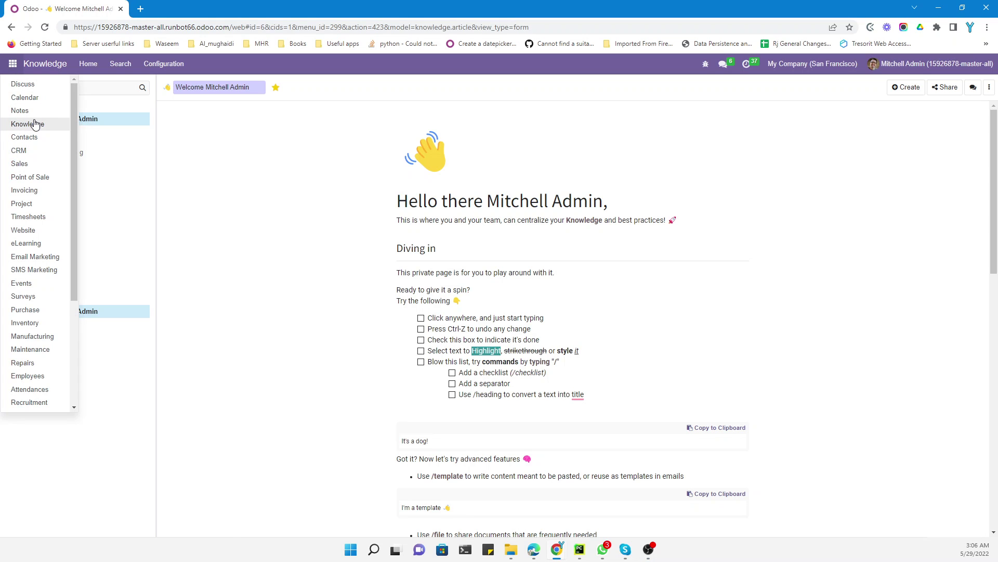
{"action": "left_click", "coordinate": [236, 152]}
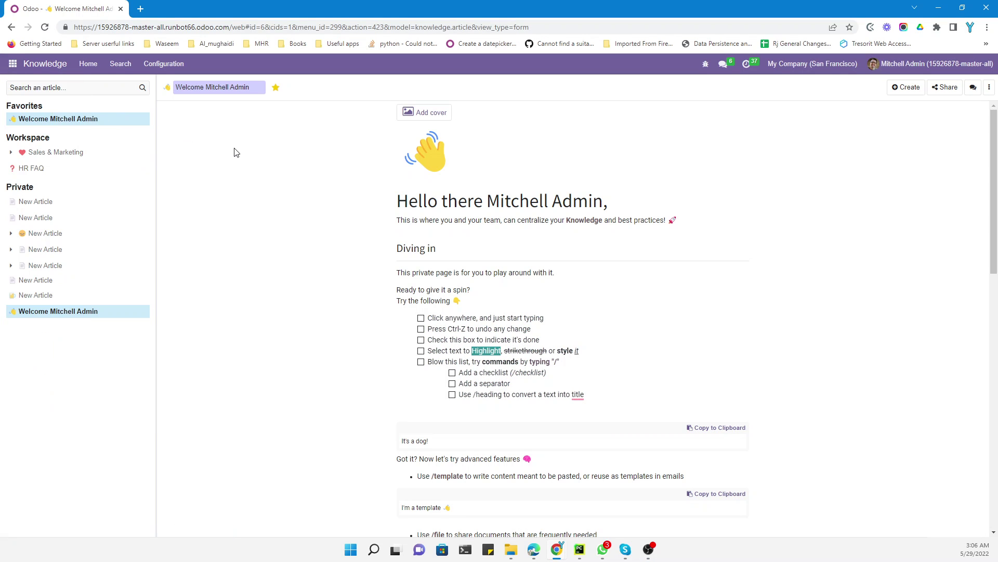
{"action": "triple_click", "coordinate": [464, 200]}
{"action": "left_click", "coordinate": [463, 195]}
{"action": "left_click_drag", "start_coordinate": [608, 200], "coordinate": [110, 219]}
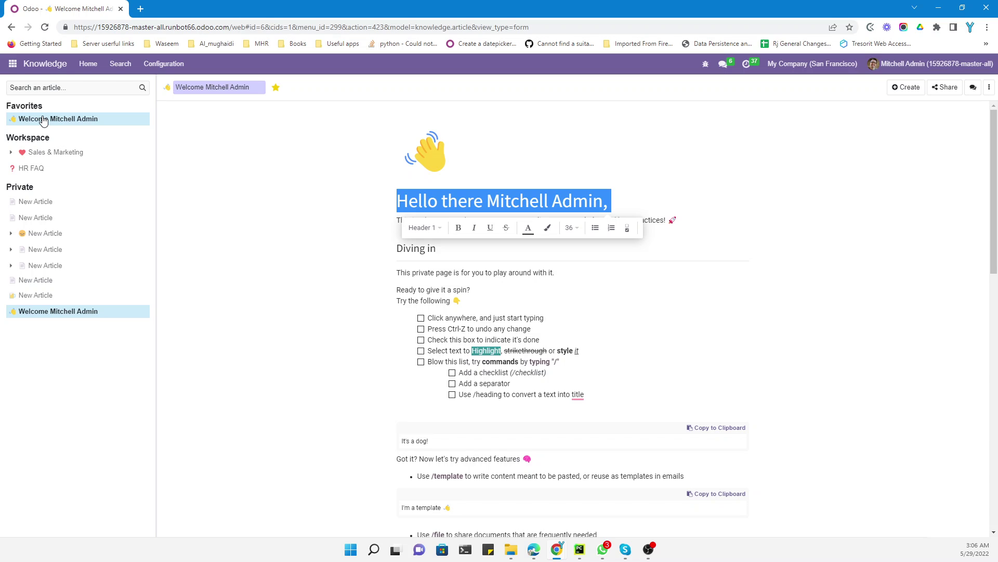
{"action": "triple_click", "coordinate": [479, 201]}
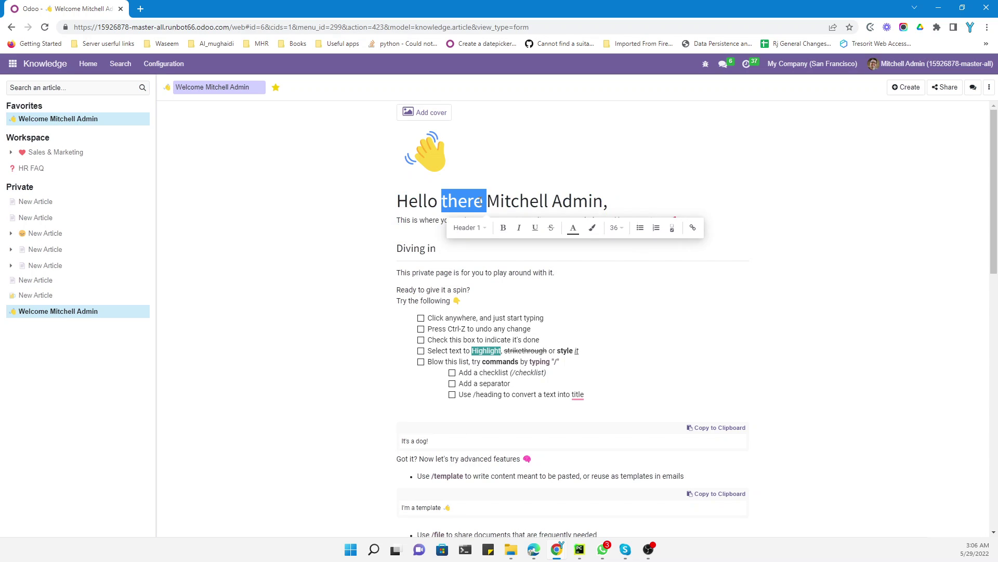
{"action": "left_click", "coordinate": [779, 175]}
Step: Create a new private article titled 'Odoo Documenation'
{"action": "left_click", "coordinate": [910, 90]}
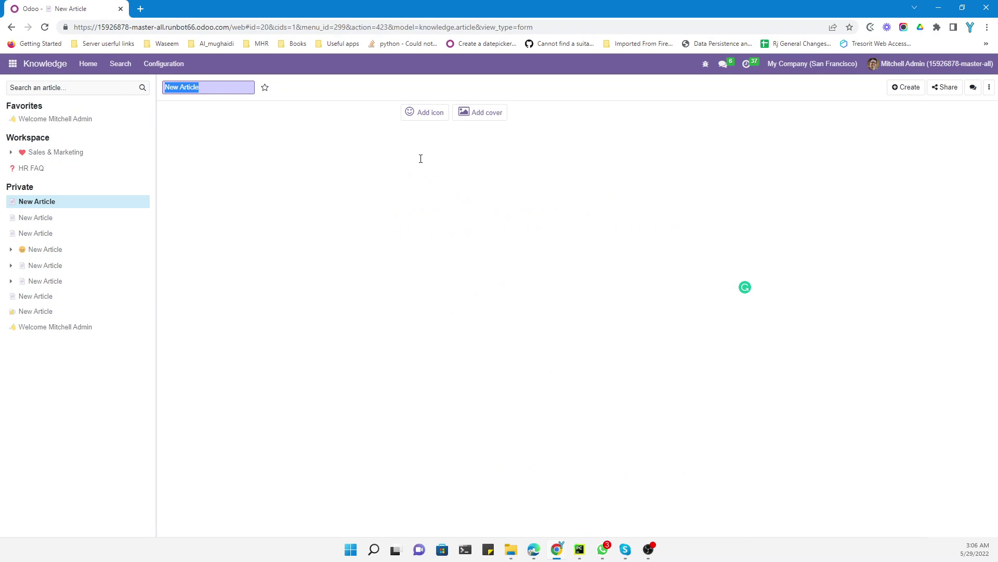
{"action": "type", "text": "N"}
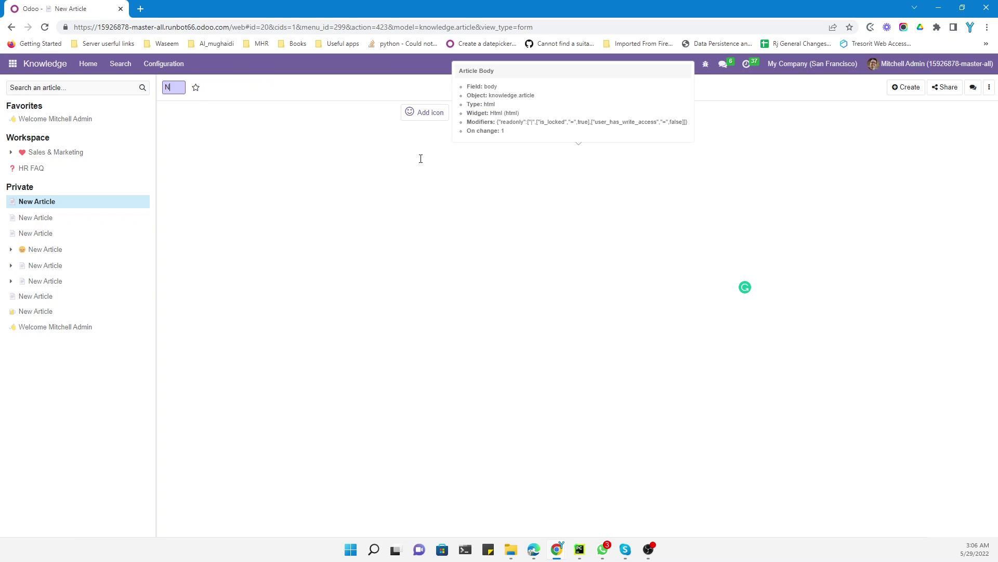
{"action": "key", "text": "BackSpace"}
{"action": "type", "text": "Odoo Documenation"}
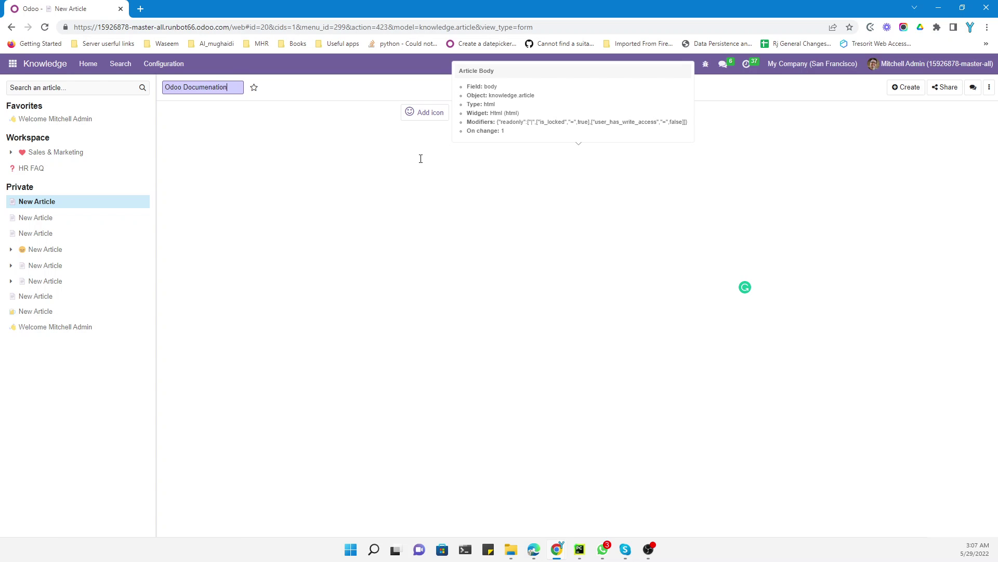
{"action": "left_click", "coordinate": [421, 159]}
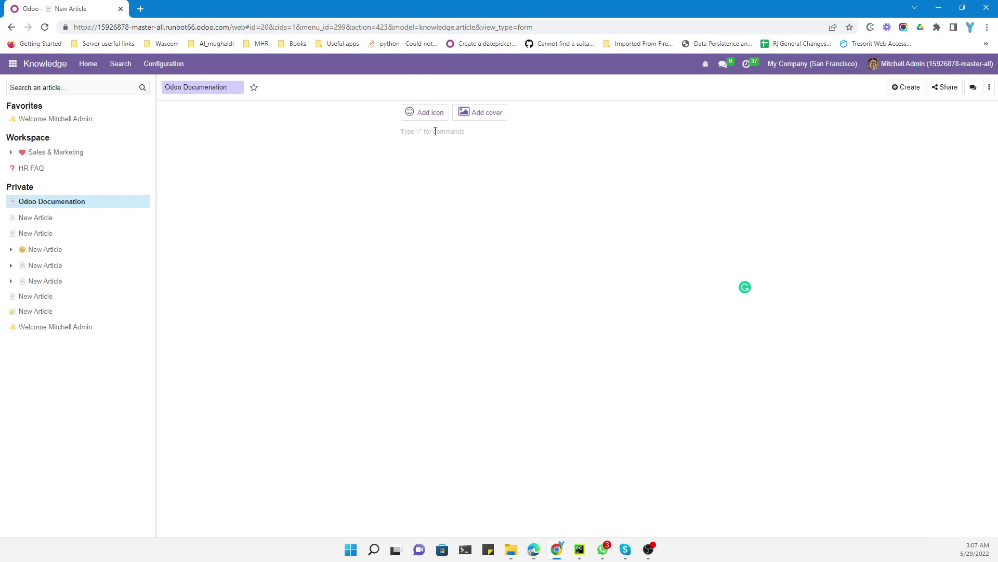
Step: Add an empty Heading 1 block to the new article's body with the / command
{"action": "type", "text": "/"}
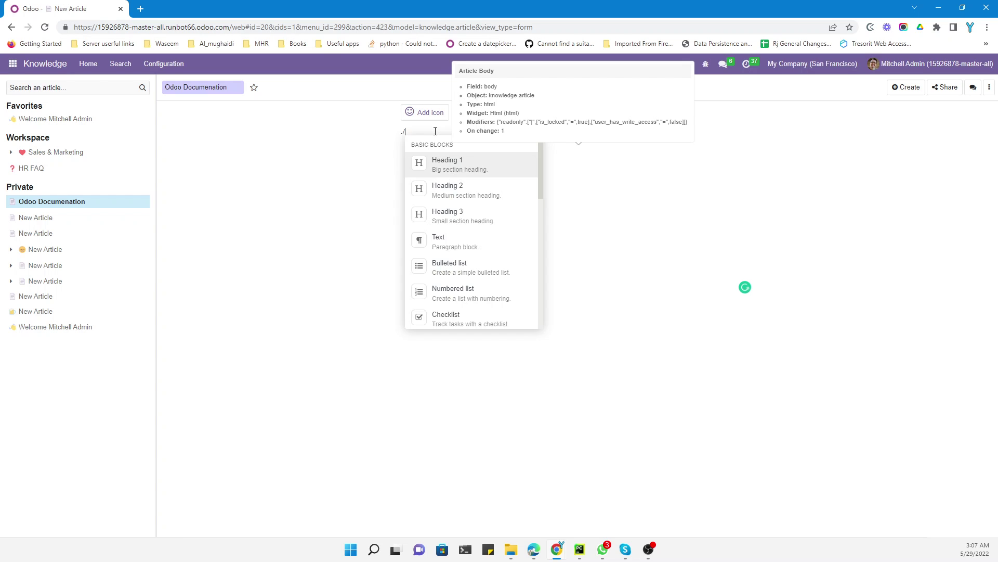
{"action": "key", "text": "BackSpace"}
{"action": "key", "text": "BackSpace"}
{"action": "type", "text": "/"}
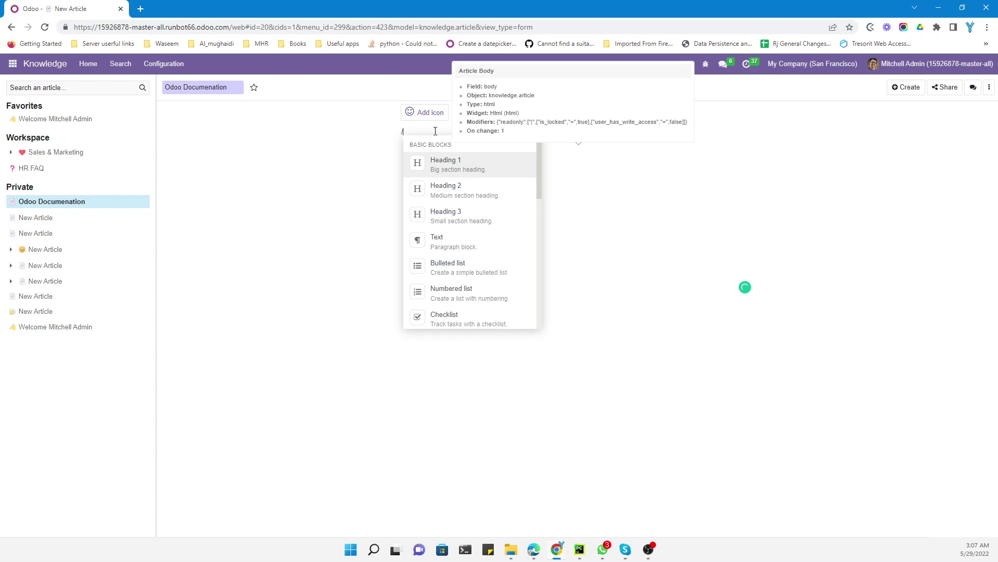
{"action": "key", "text": "Down"}
{"action": "key", "text": "Down"}
{"action": "key", "text": "Down"}
{"action": "key", "text": "Down"}
{"action": "key", "text": "Up"}
{"action": "key", "text": "Up"}
{"action": "key", "text": "Down"}
{"action": "key", "text": "Down"}
{"action": "key", "text": "Down"}
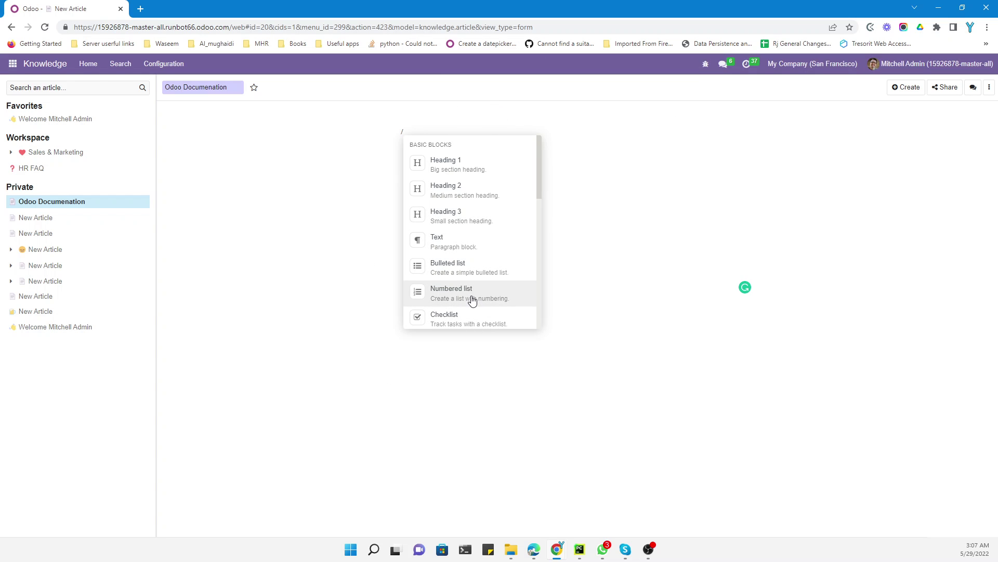
{"action": "left_click", "coordinate": [447, 171]}
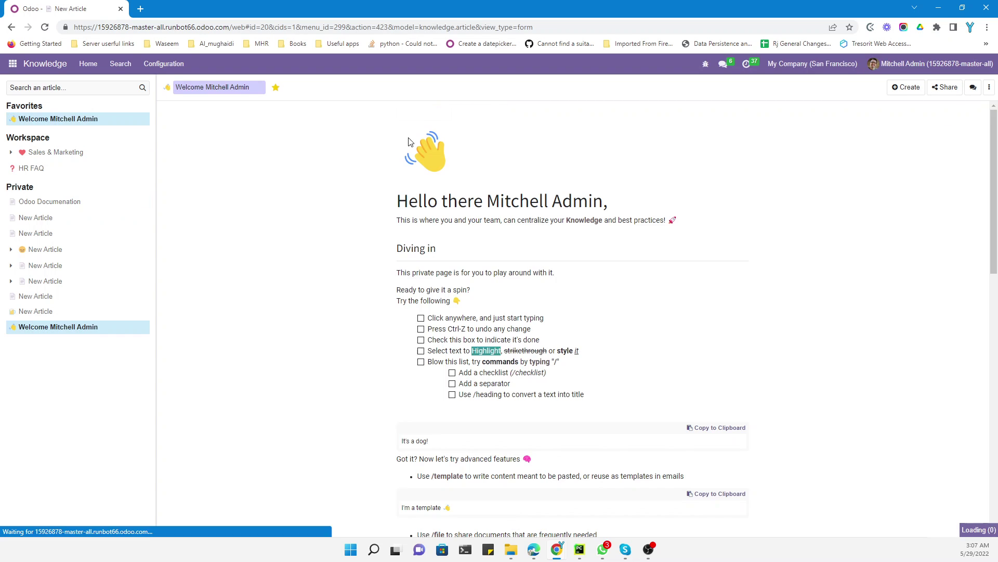
Step: Turn on Share to web for Welcome Mitchell Admin and copy its public URL
{"action": "left_click", "coordinate": [947, 89]}
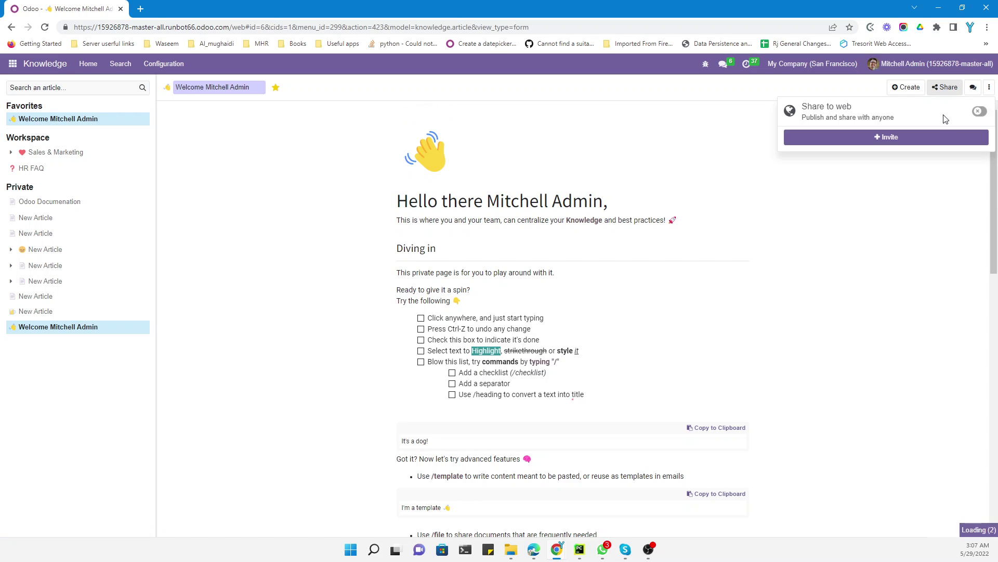
{"action": "left_click", "coordinate": [980, 112]}
{"action": "left_click", "coordinate": [976, 131]}
Step: View the article's public page in a Chrome Incognito window
{"action": "left_click", "coordinate": [987, 28]}
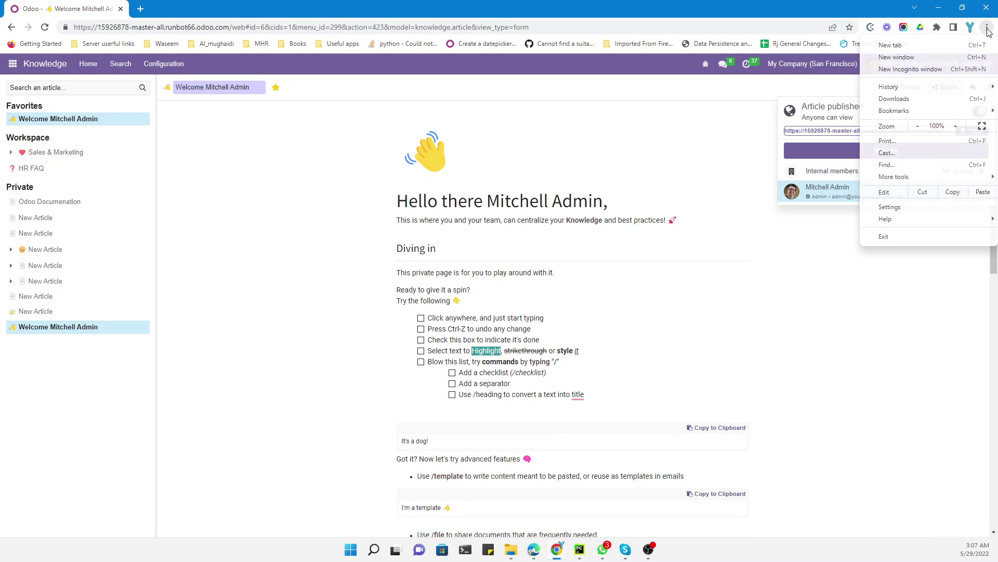
{"action": "left_click", "coordinate": [910, 70]}
{"action": "key", "text": "ctrl+v"}
{"action": "key", "text": "Return"}
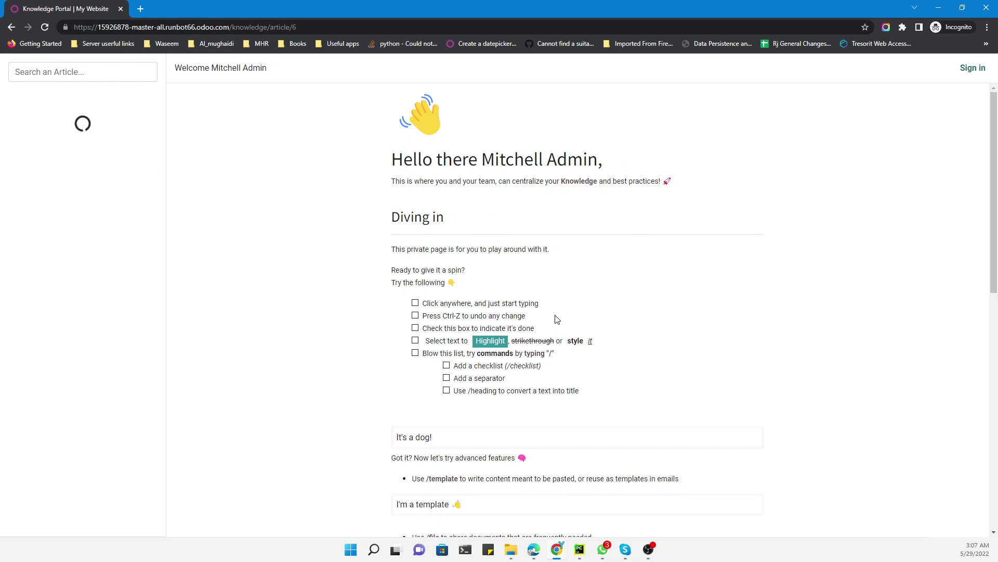
{"action": "scroll", "coordinate": [549, 371], "scroll_direction": "down", "scroll_amount": 2}
{"action": "scroll", "coordinate": [548, 371], "scroll_direction": "down", "scroll_amount": 8}
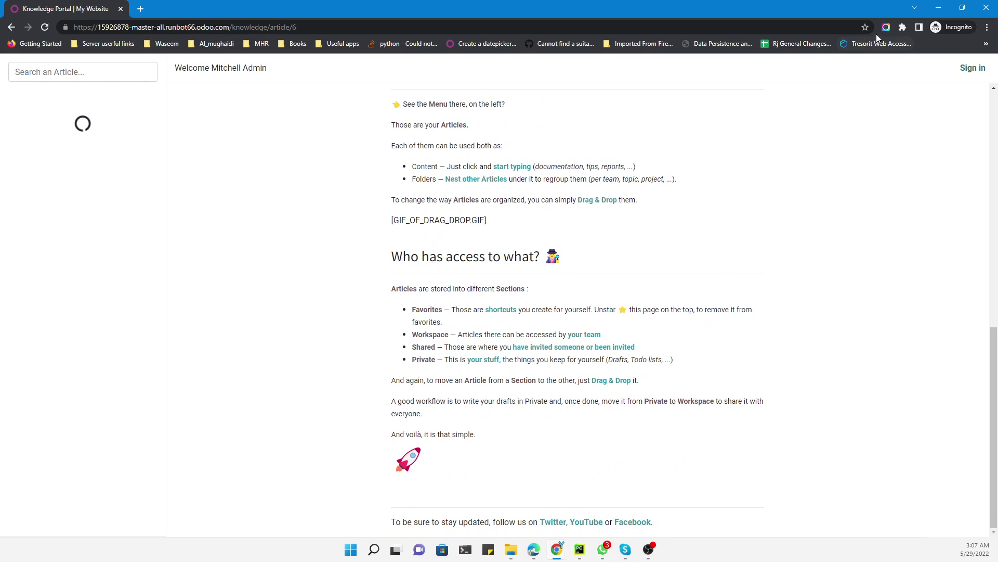
{"action": "left_click", "coordinate": [938, 7]}
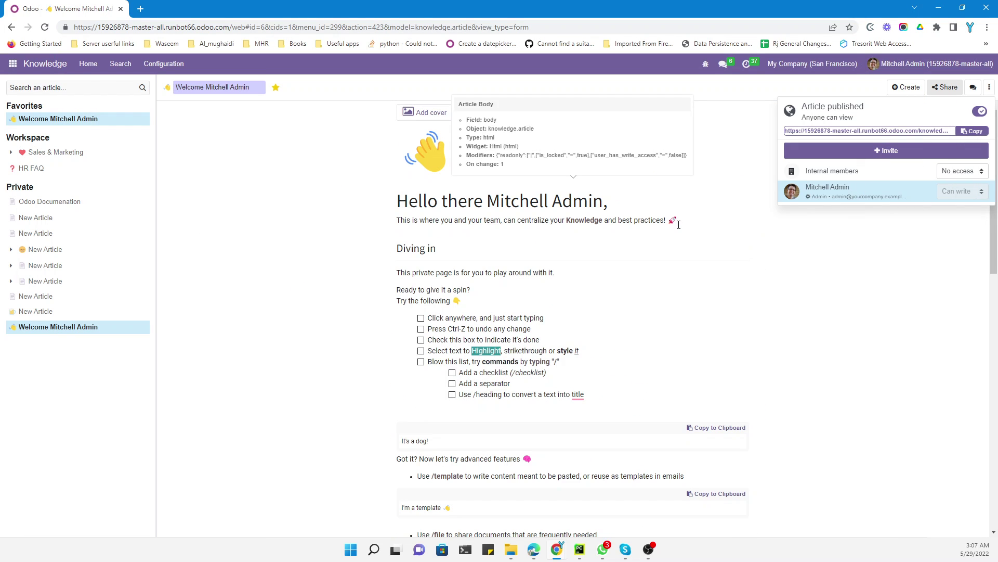
Step: Turn Share to web off and review internal members' access choices without changing them
{"action": "left_click", "coordinate": [642, 242]}
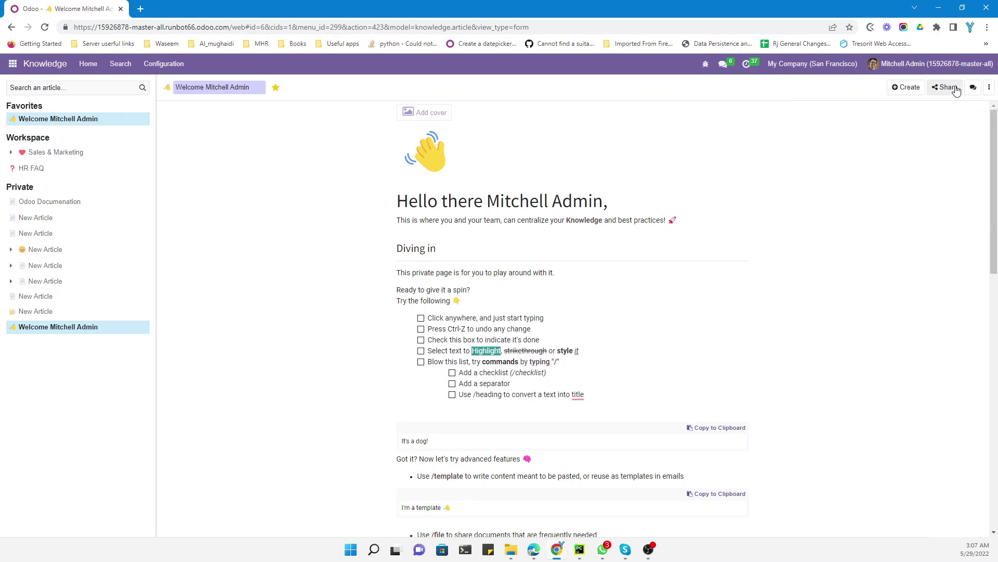
{"action": "left_click", "coordinate": [957, 87]}
{"action": "left_click", "coordinate": [980, 112]}
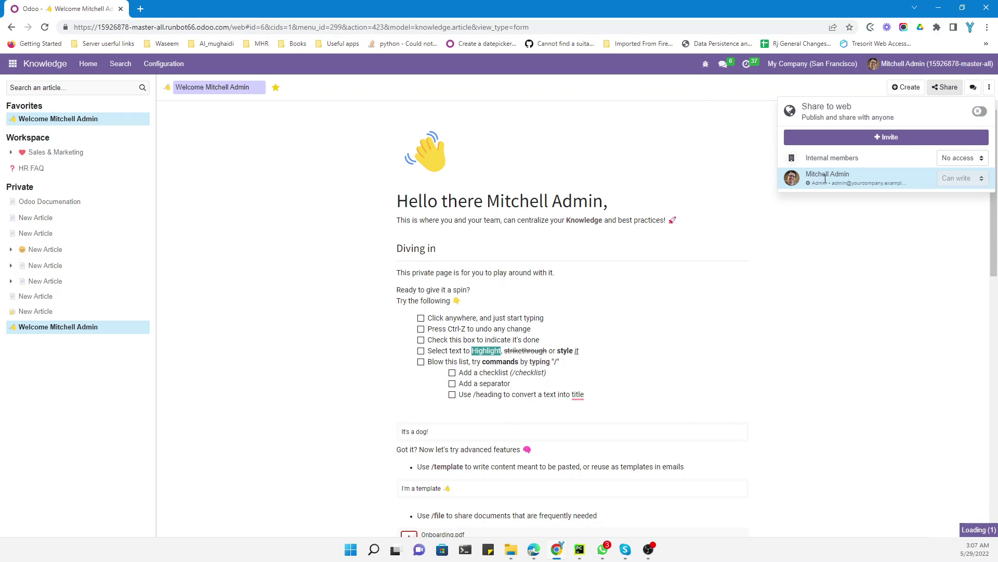
{"action": "left_click", "coordinate": [978, 158]}
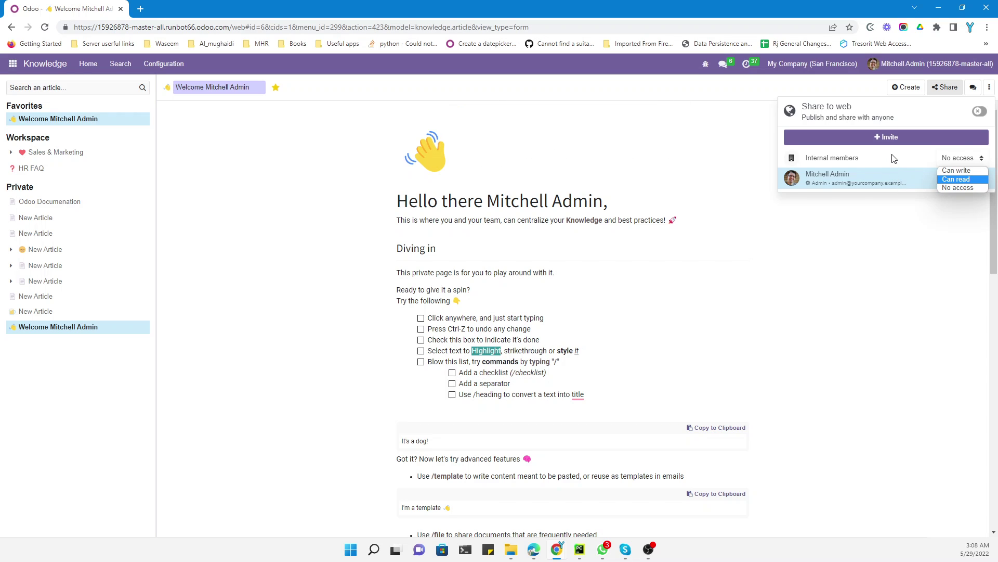
{"action": "left_click", "coordinate": [893, 164]}
Step: Open the Welcome article's chatter in Log note mode and check the ⋮ extra actions menu
{"action": "left_click", "coordinate": [974, 87]}
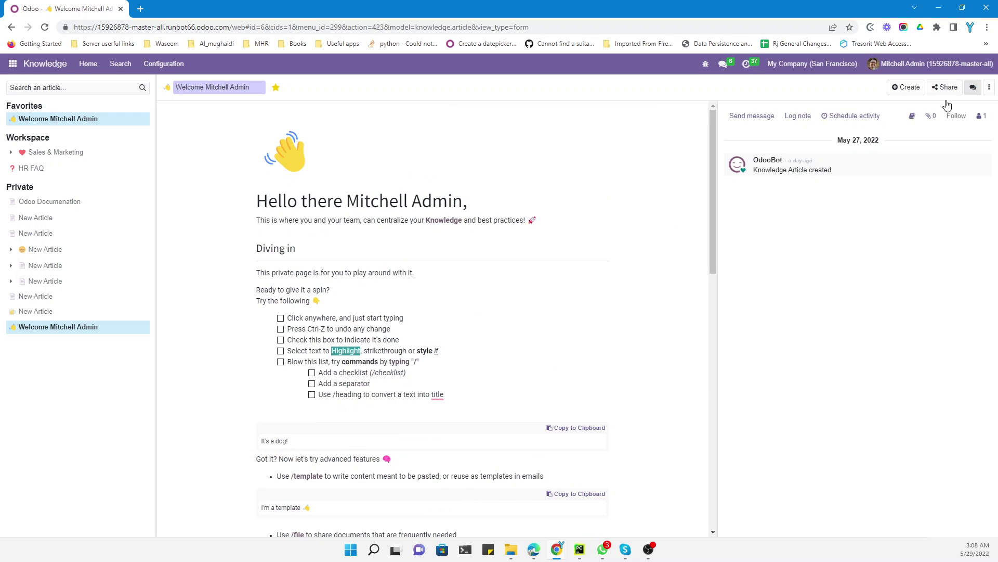
{"action": "left_click", "coordinate": [798, 116]}
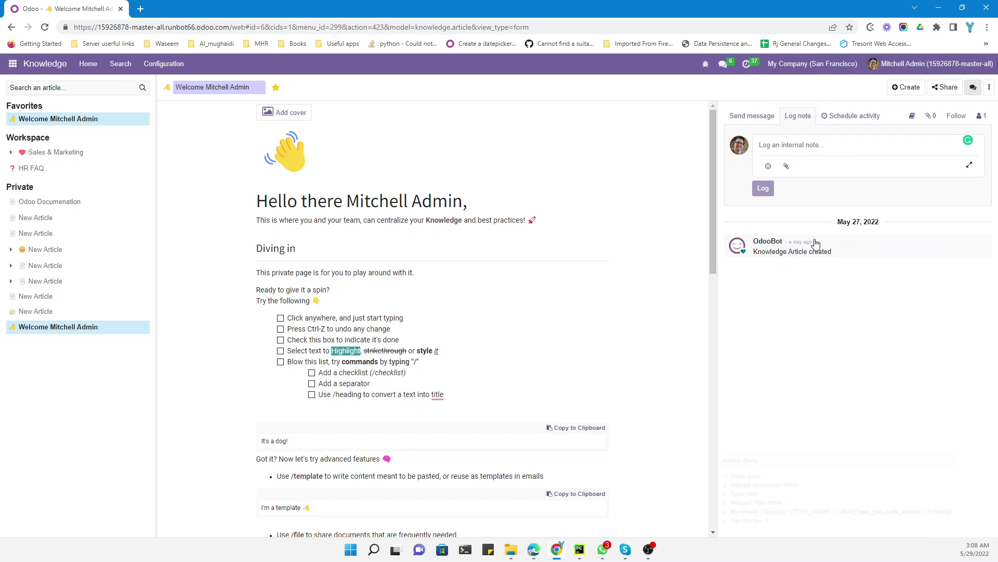
{"action": "left_click", "coordinate": [990, 89]}
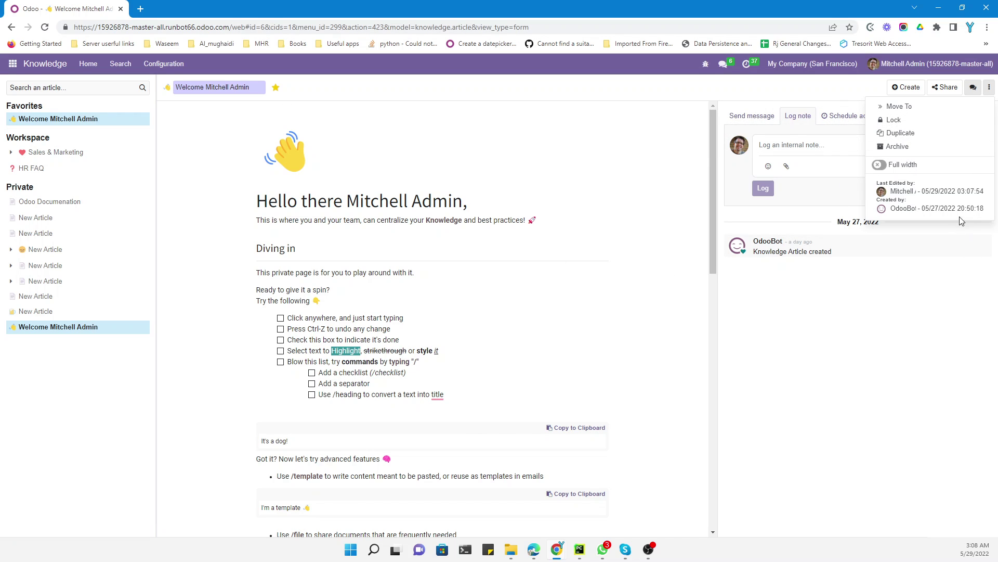
{"action": "left_click", "coordinate": [794, 293]}
{"action": "left_click", "coordinate": [176, 65]}
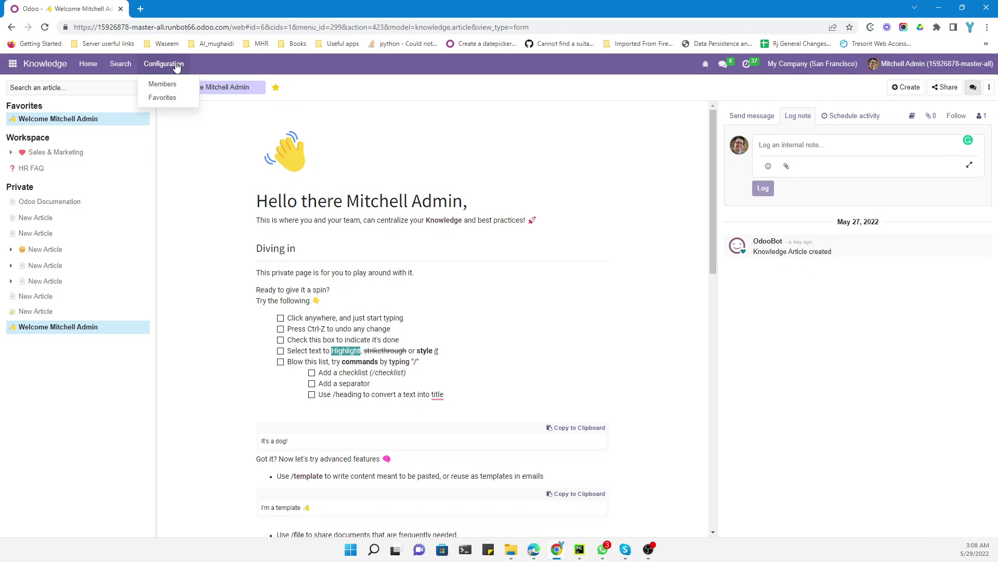
Step: Check Members and the Welcome Marc Demo record, then reopen Welcome Mitchell Admin from Articles
{"action": "left_click", "coordinate": [159, 84]}
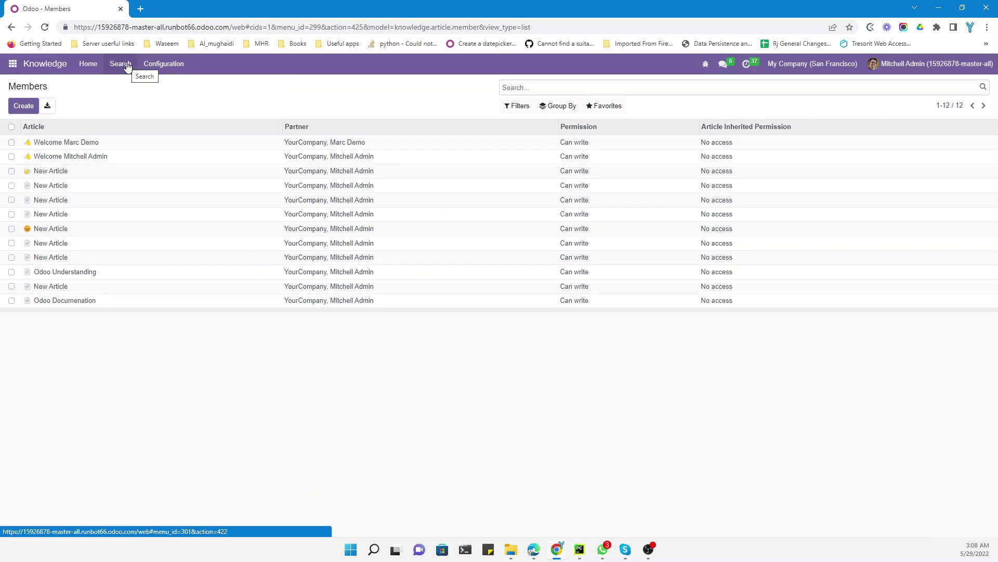
{"action": "left_click", "coordinate": [82, 142]}
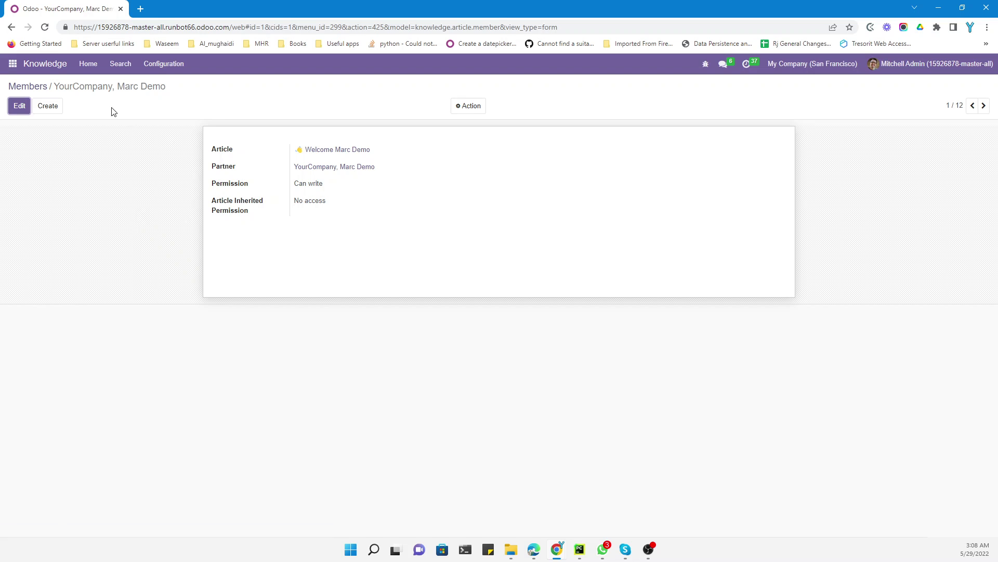
{"action": "left_click", "coordinate": [32, 87]}
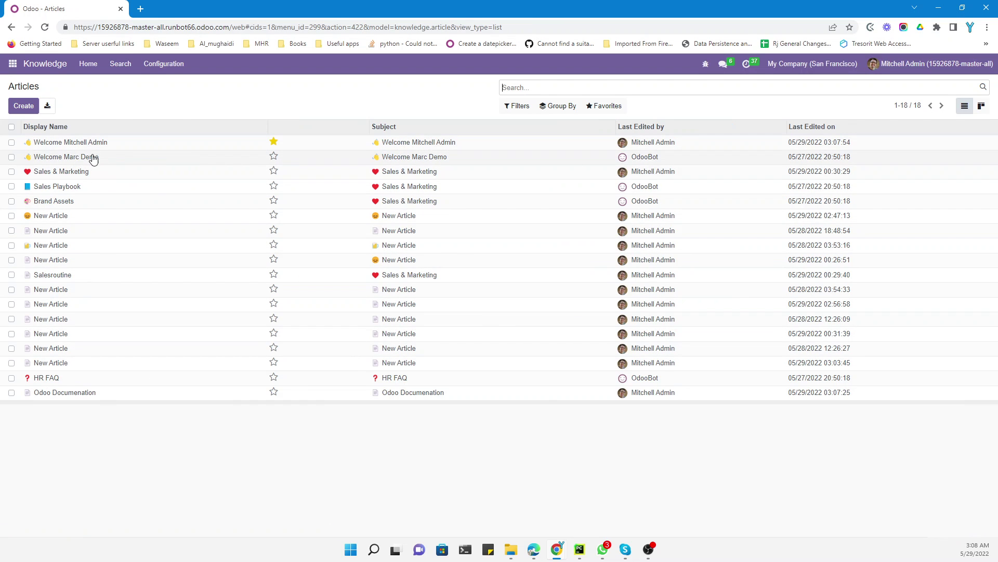
{"action": "left_click", "coordinate": [85, 141]}
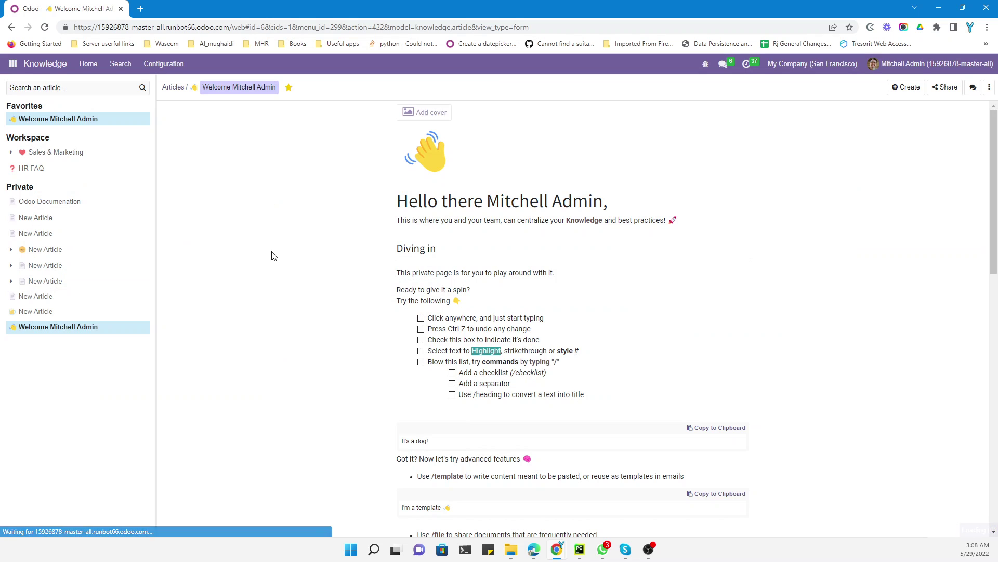
Step: Go to Knowledge Home, then open Odoo Documenation under Private in the sidebar
{"action": "left_click", "coordinate": [89, 64]}
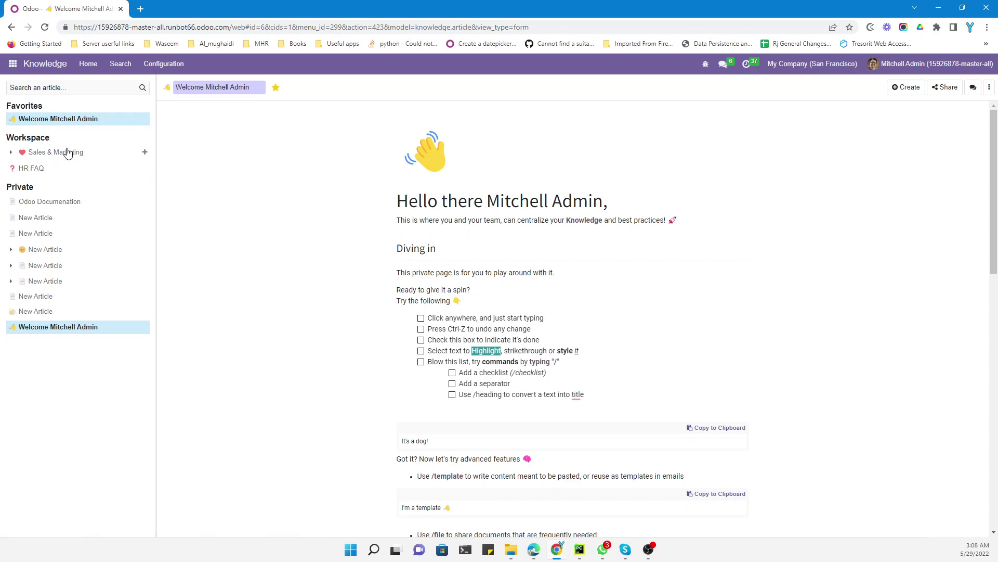
{"action": "left_click", "coordinate": [49, 203]}
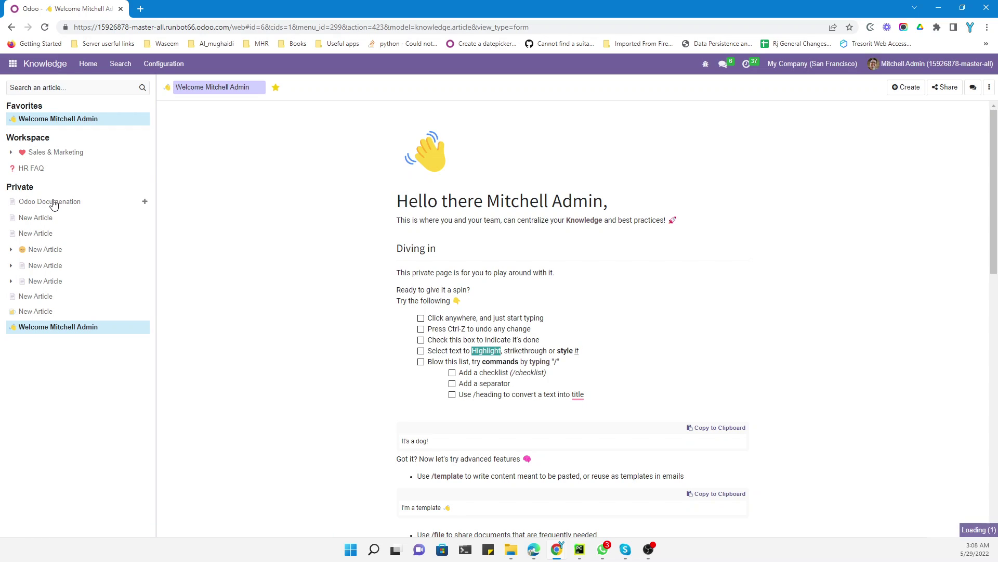